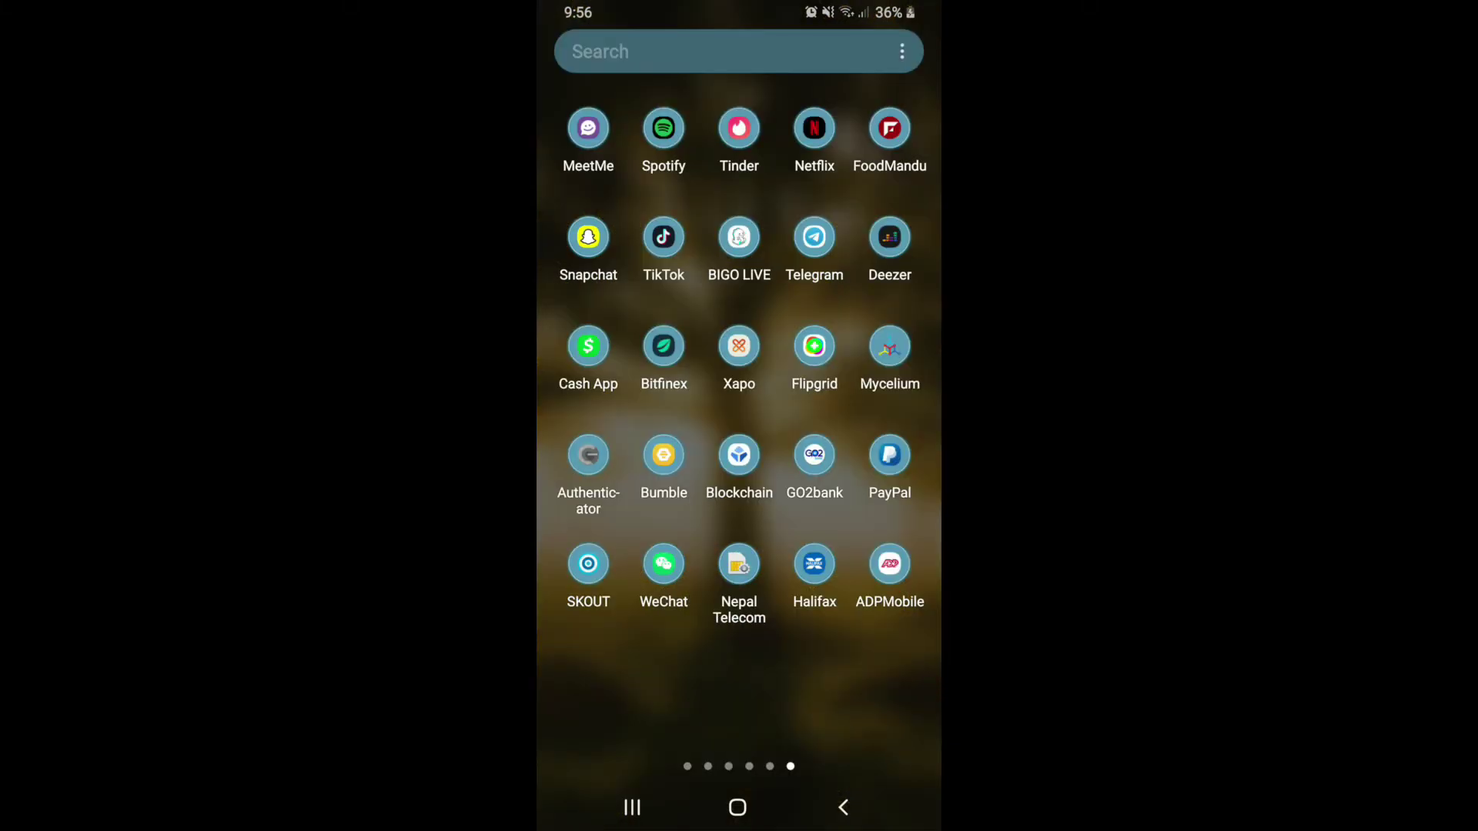
{"action": "type", "text": "we"}
Step: Launch WeChat from the app drawer to reach its chat list
{"action": "left_click", "coordinate": [663, 564]}
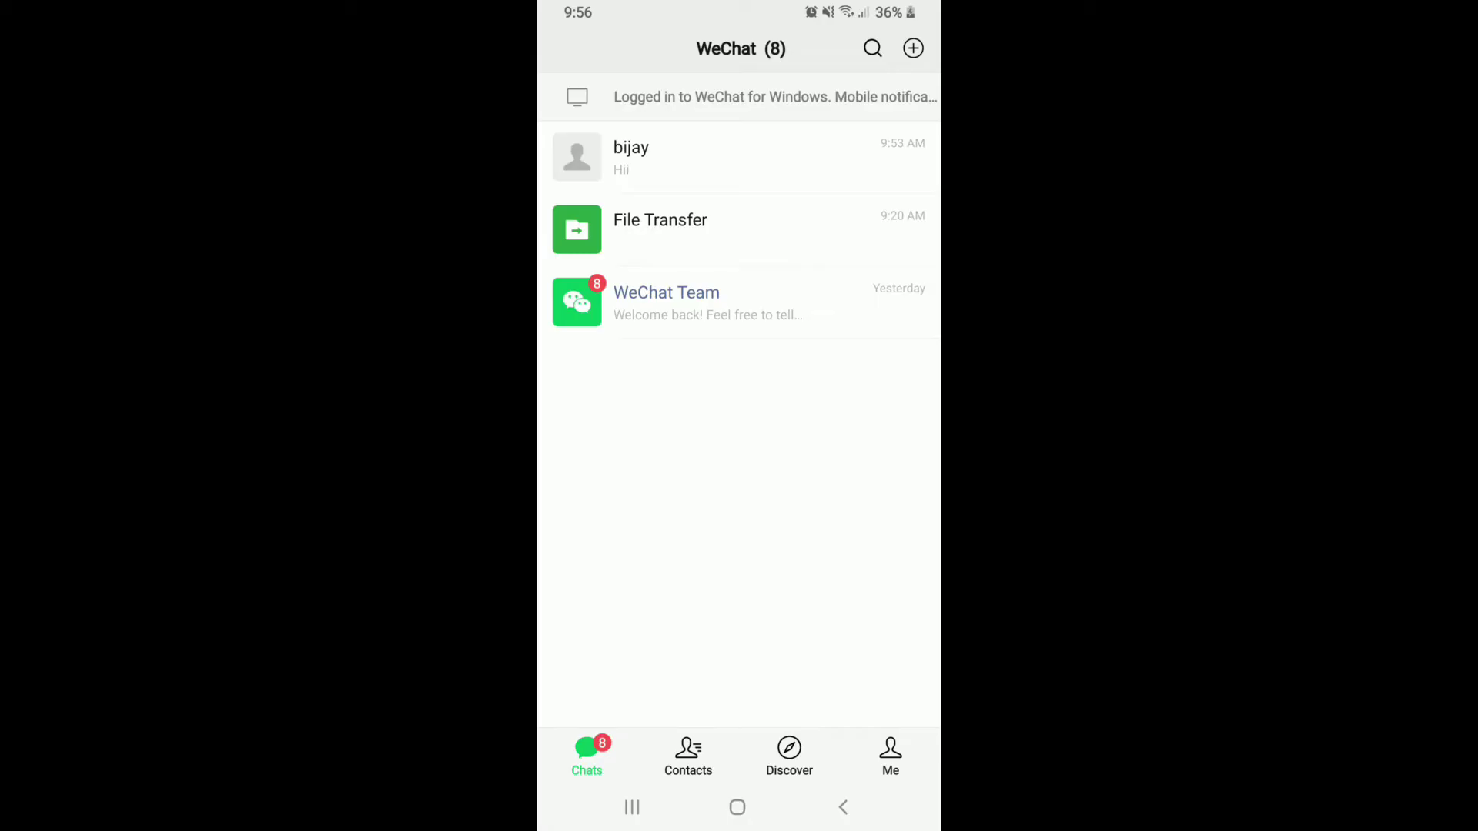
Step: Open the bijay conversation from the Chats list
{"action": "left_click", "coordinate": [739, 155]}
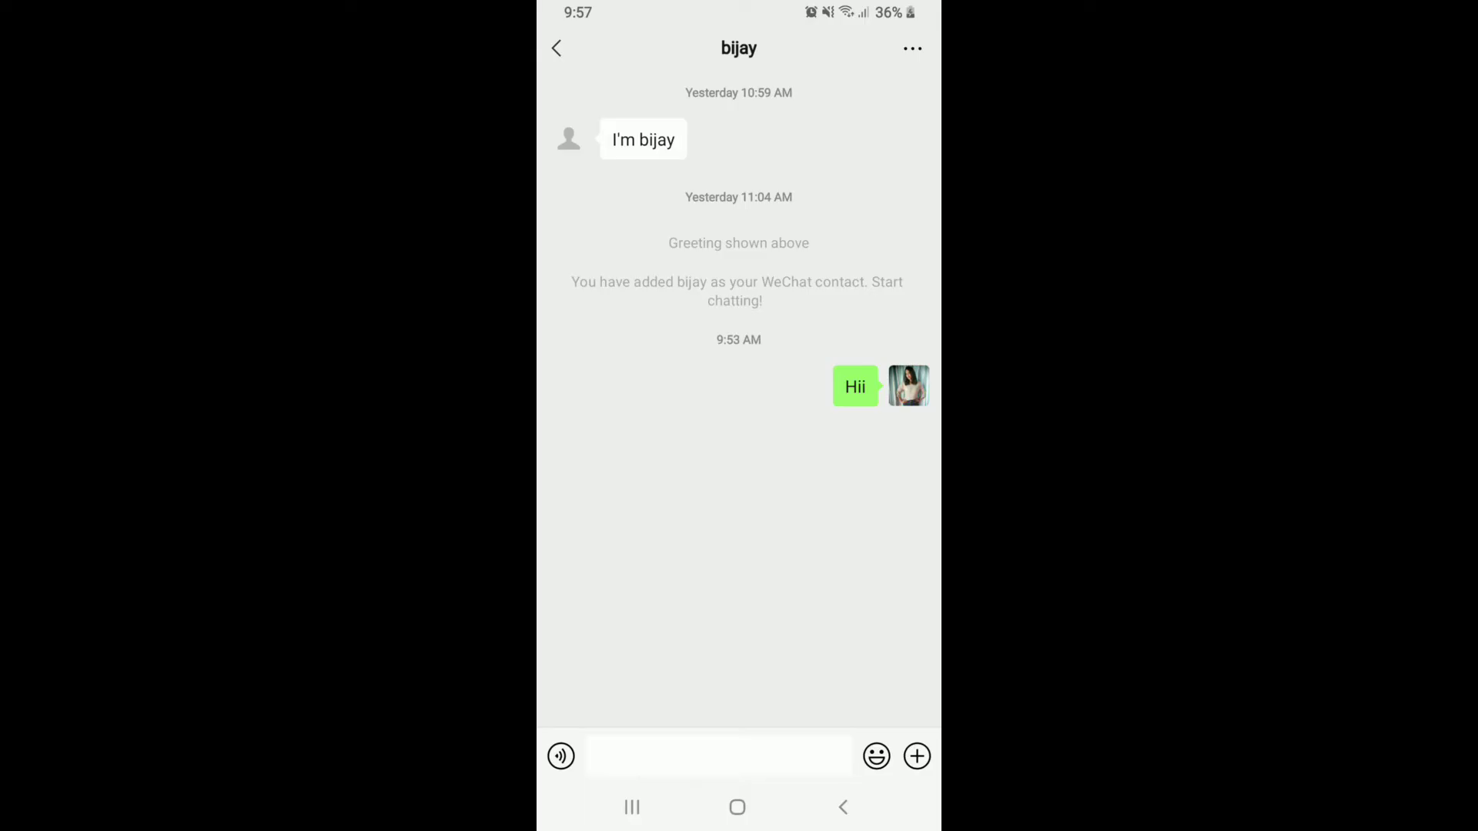
Step: Delete the 'Hii' message sent at 9:53 AM from the bijay chat
{"action": "left_click", "coordinate": [855, 386]}
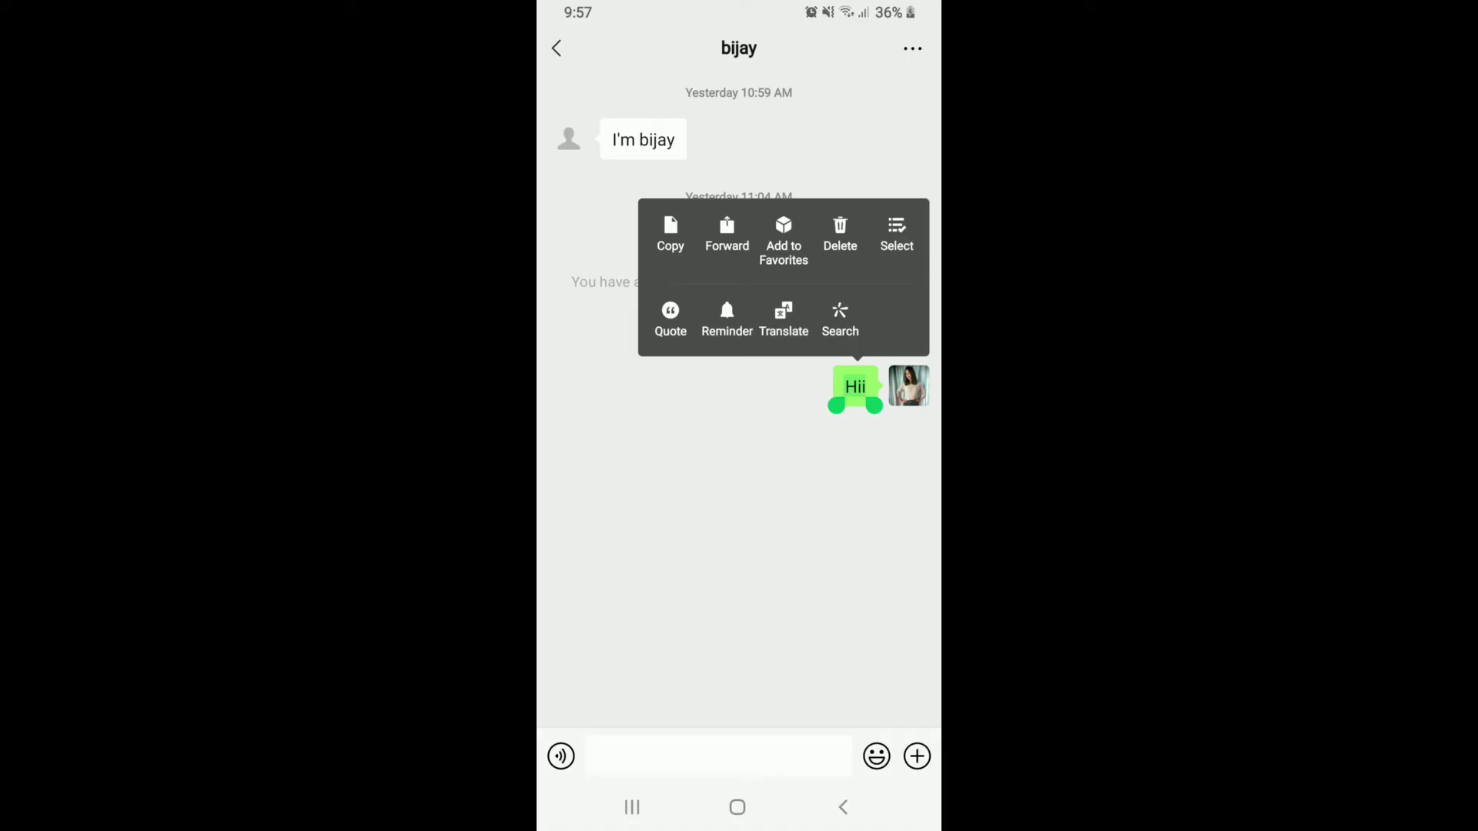
{"action": "left_click", "coordinate": [840, 234]}
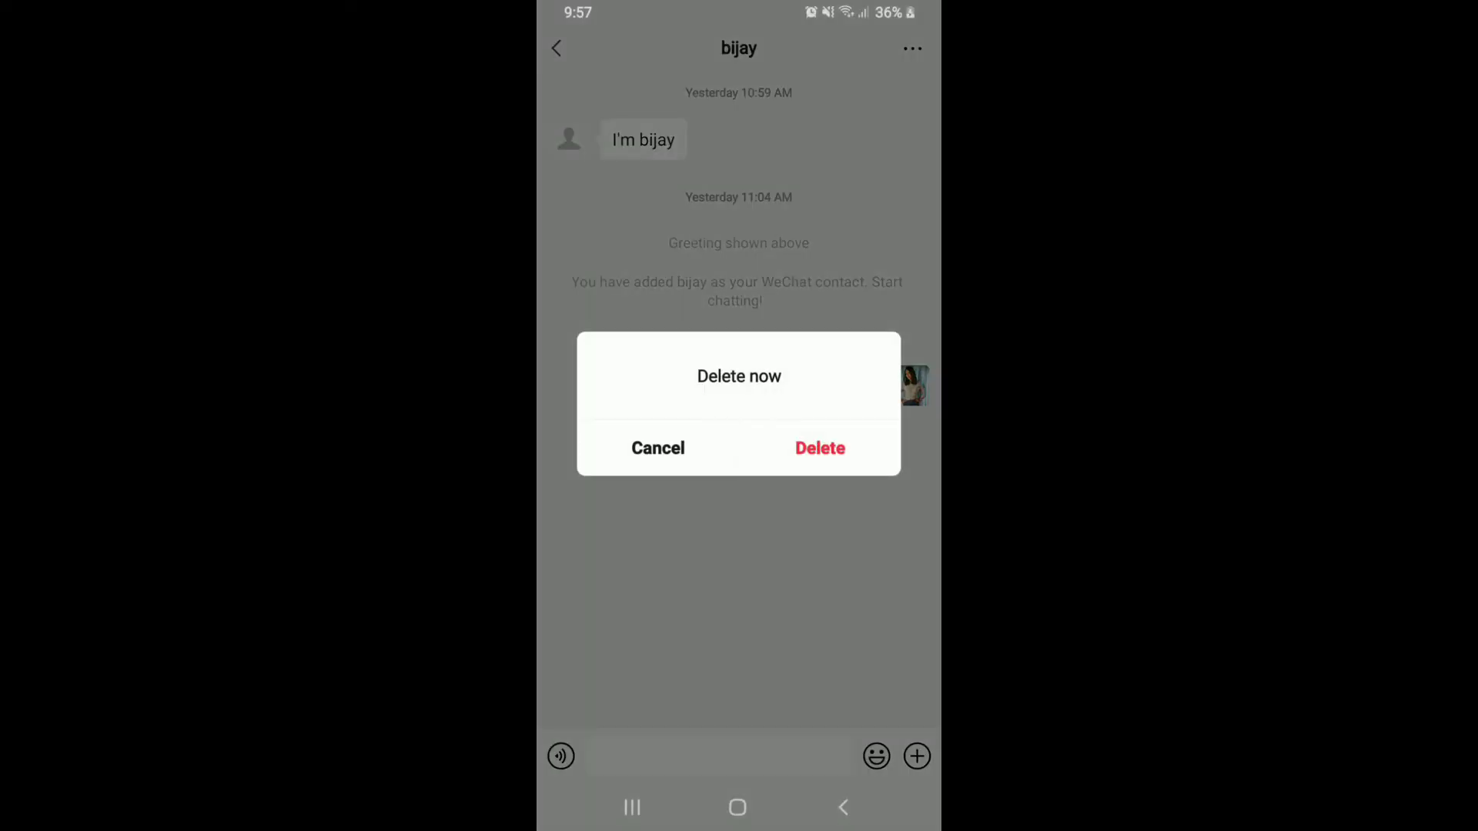
{"action": "left_click", "coordinate": [820, 448]}
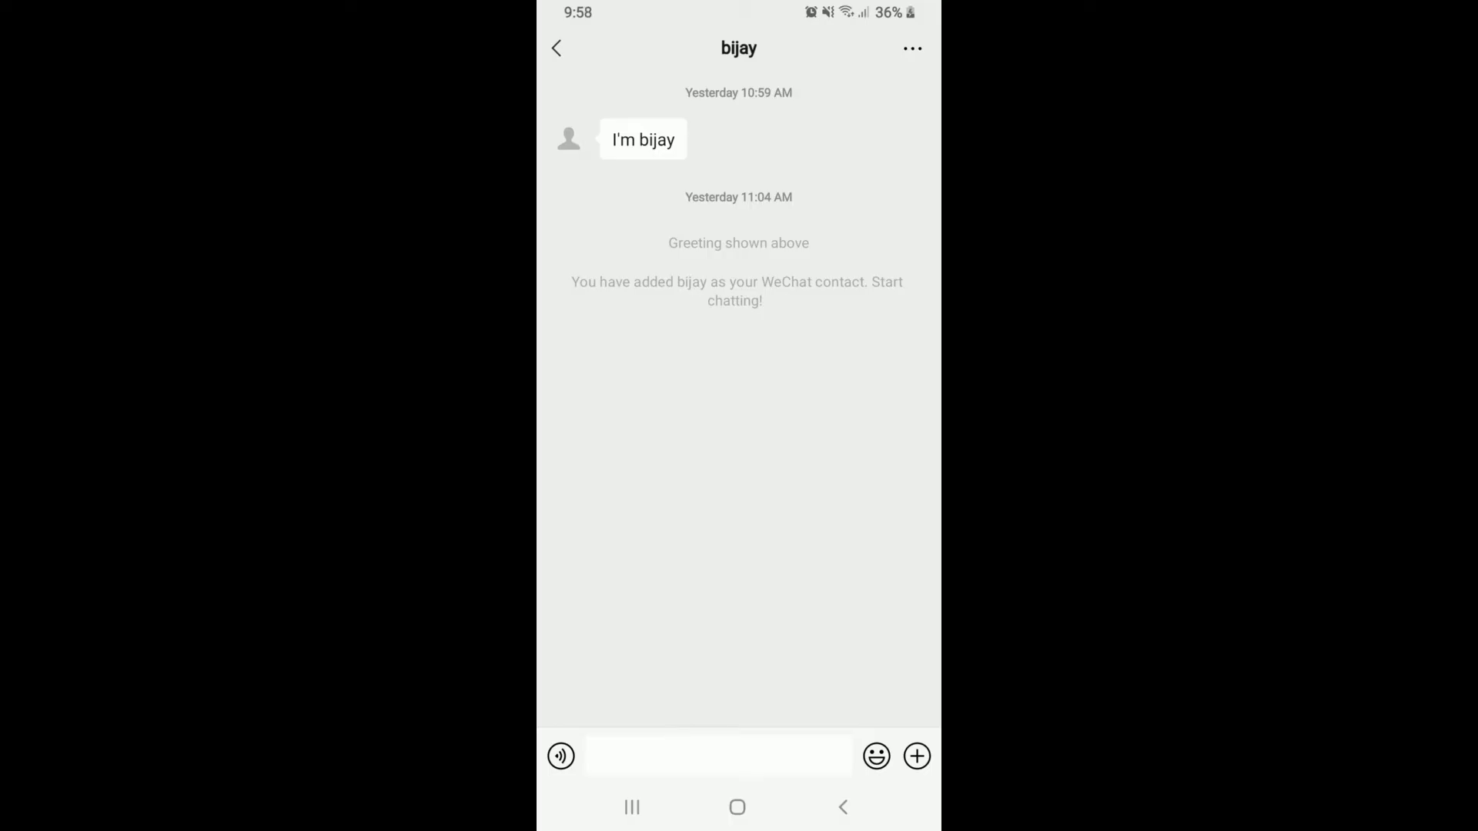
Step: Return to the Chats list and delete the entire bijay chat
{"action": "left_click", "coordinate": [556, 48]}
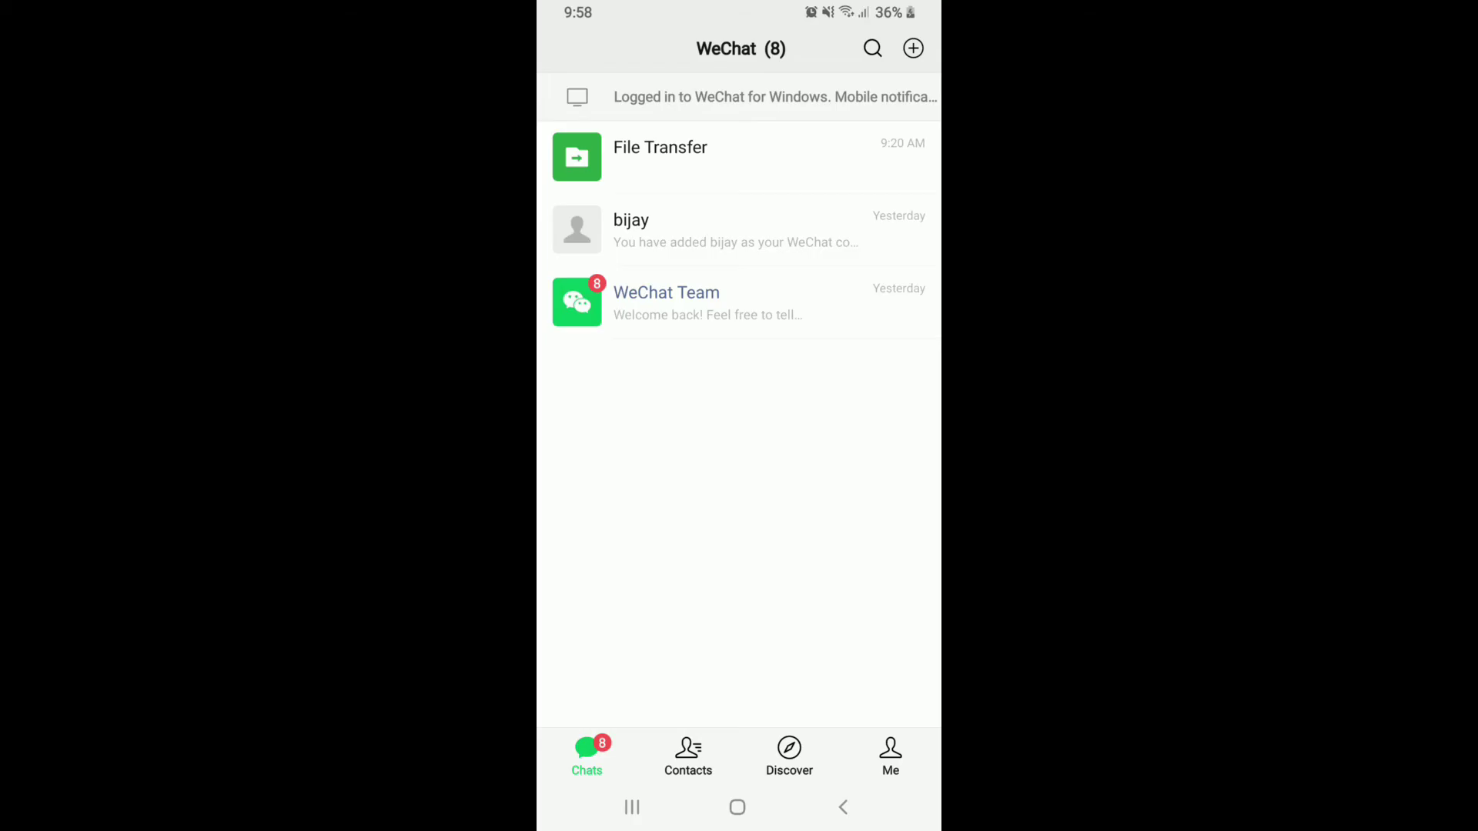
{"action": "right_click", "coordinate": [693, 230]}
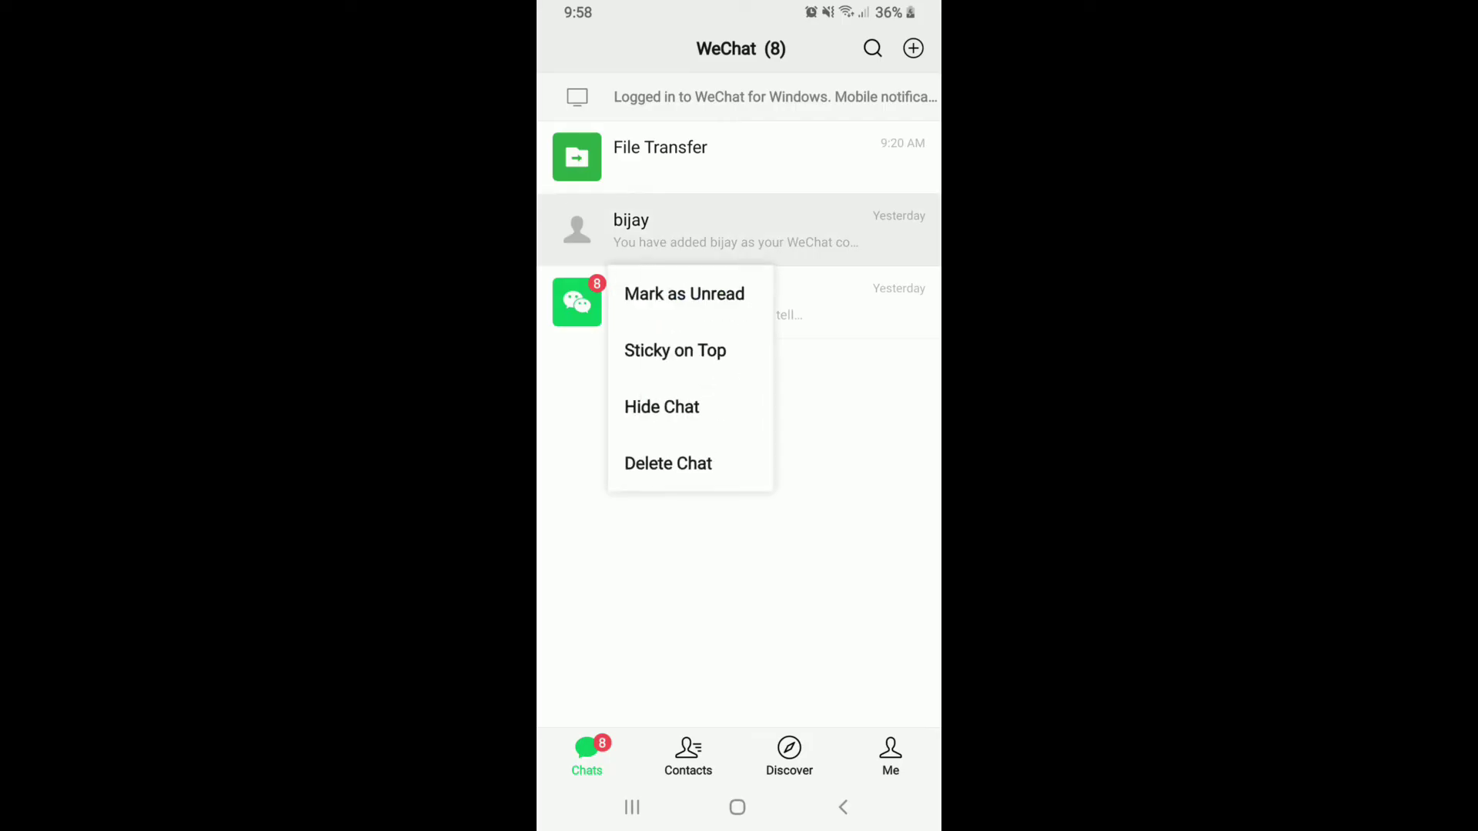
{"action": "left_click", "coordinate": [668, 463]}
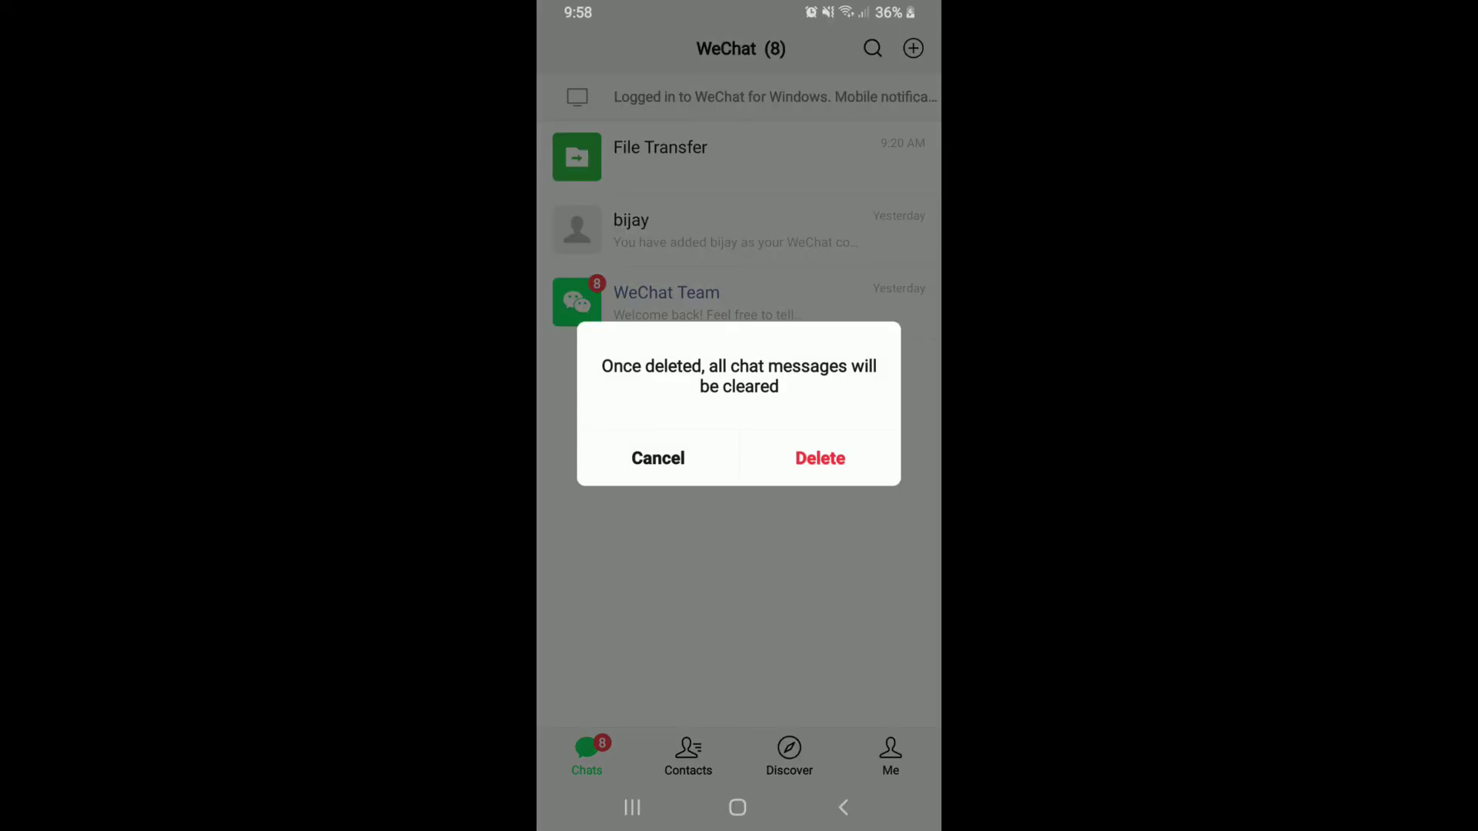
{"action": "left_click", "coordinate": [820, 459]}
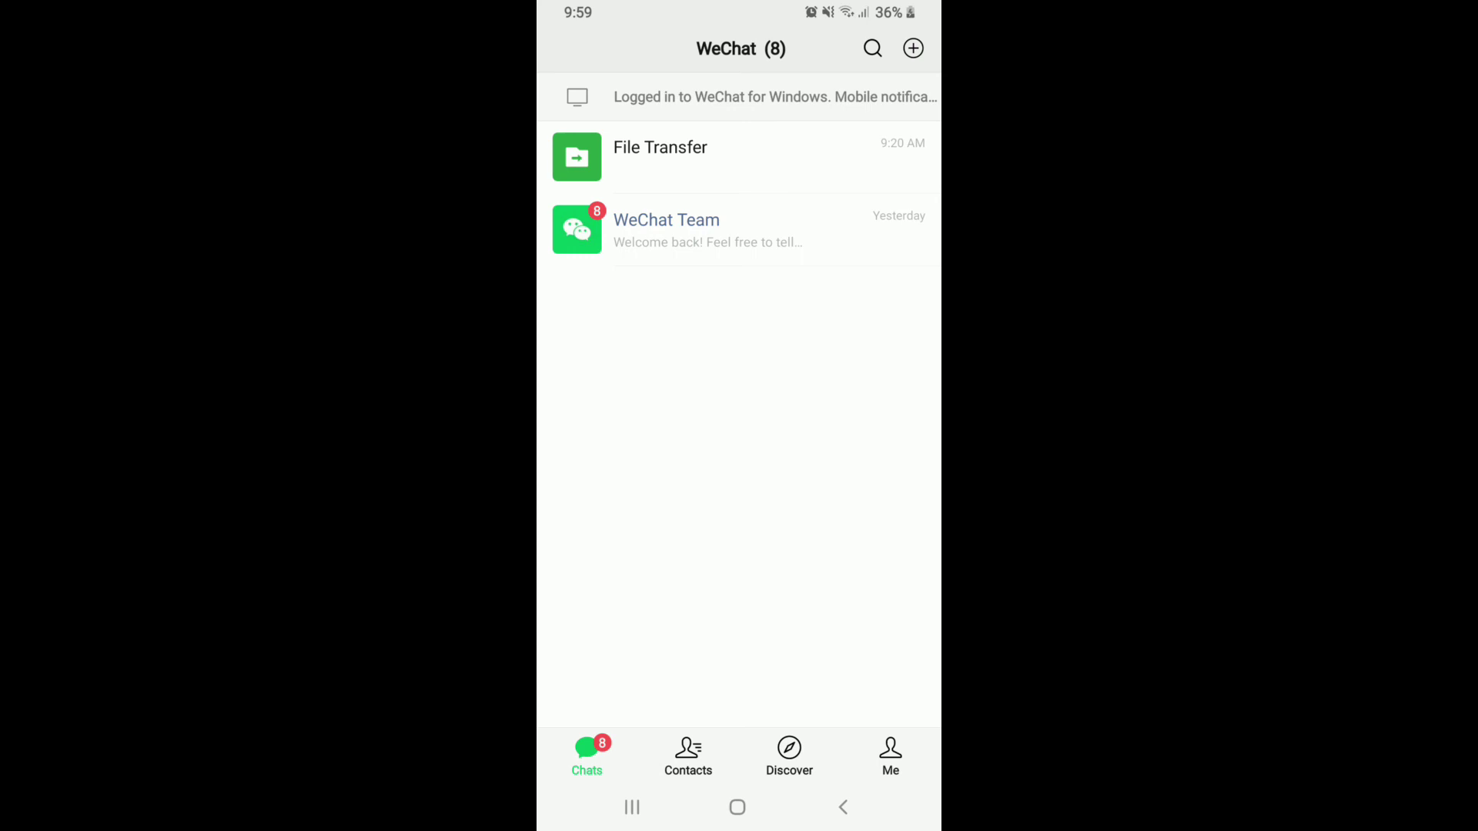
Step: Leave WeChat for the Android home screen
{"action": "left_click", "coordinate": [737, 806]}
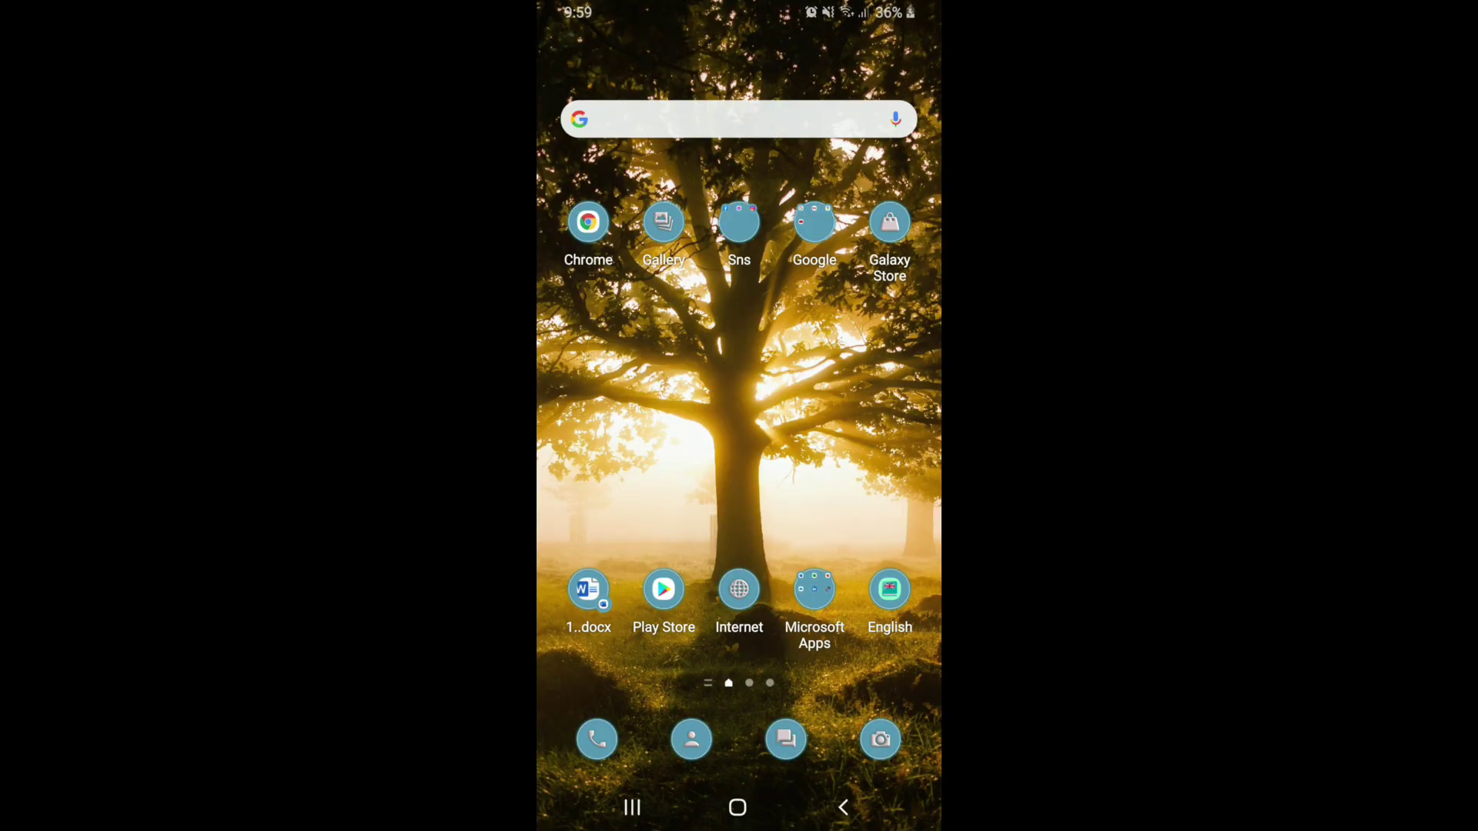